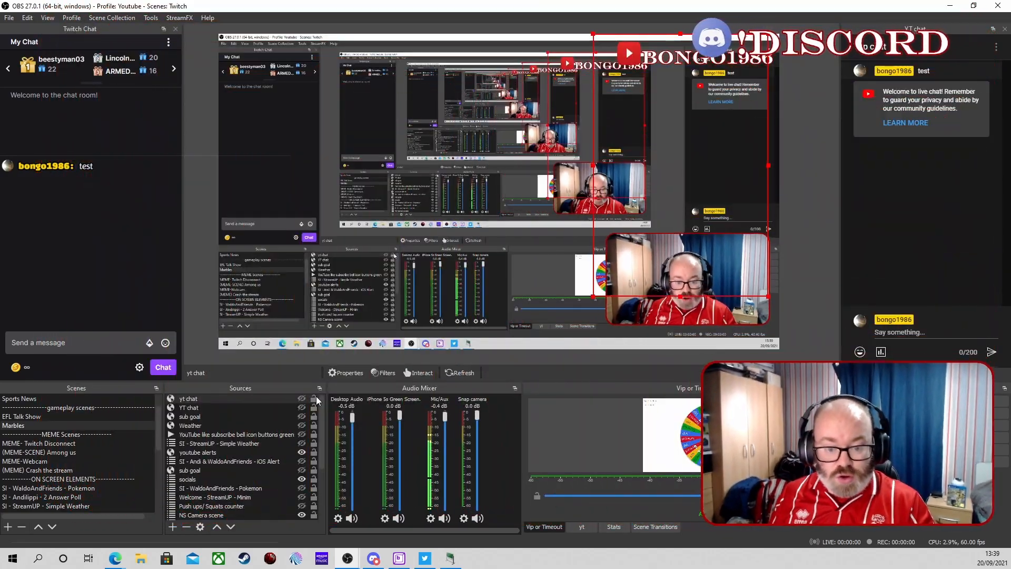
Hide the monitor 2 display capture source in the Marbles scene.
scroll(305, 498, down, 3)
click(302, 497)
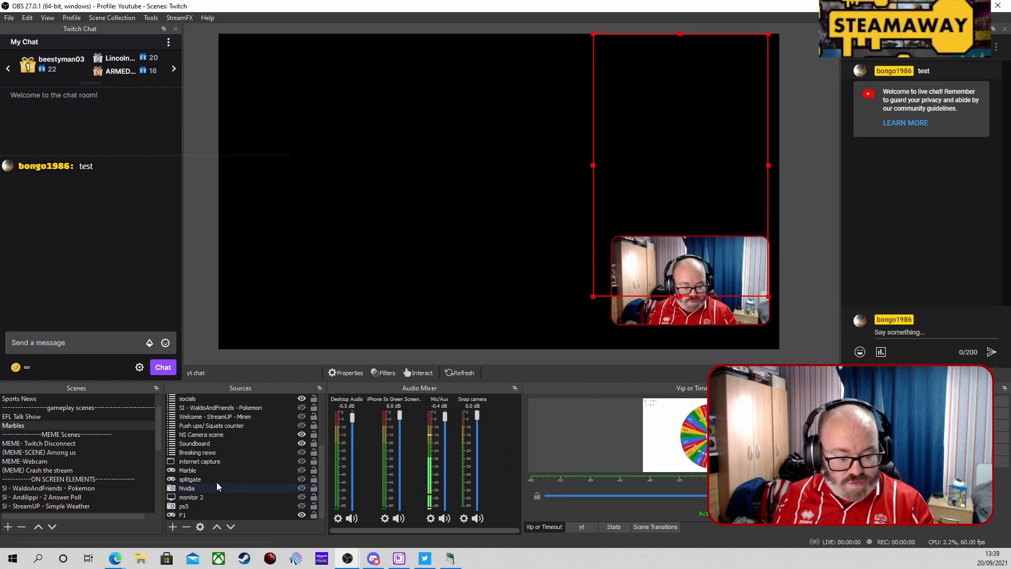
In the browser, pop out the live chat from the YouTube Studio stream page, select its address, and close the pop-out window.
mouse_move(115, 560)
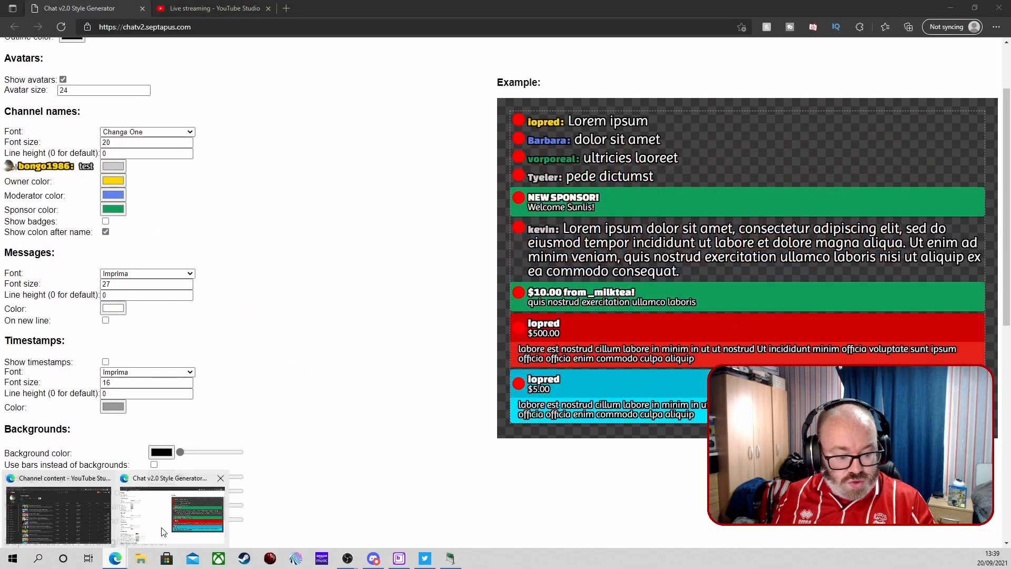
click(163, 532)
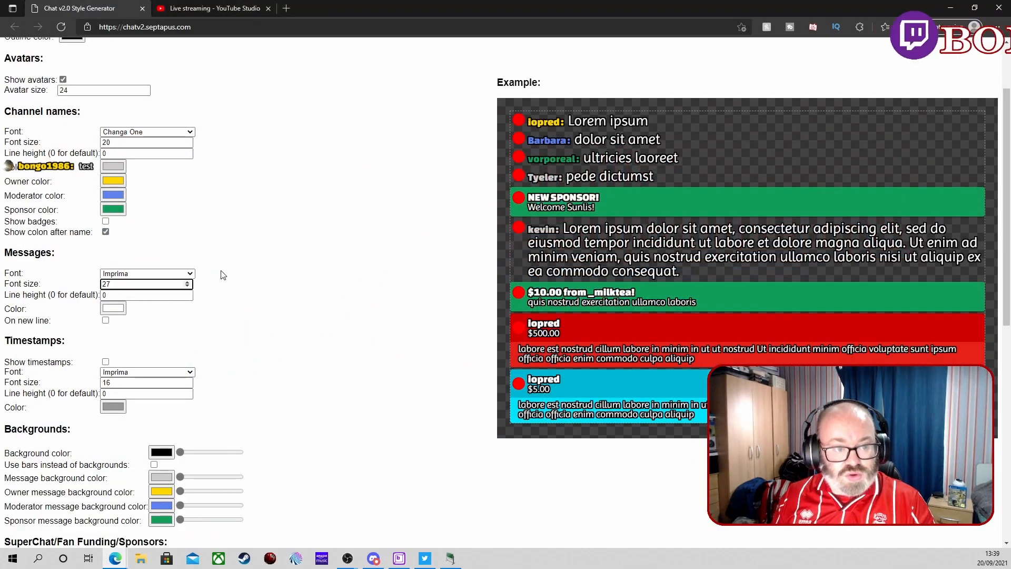
click(220, 11)
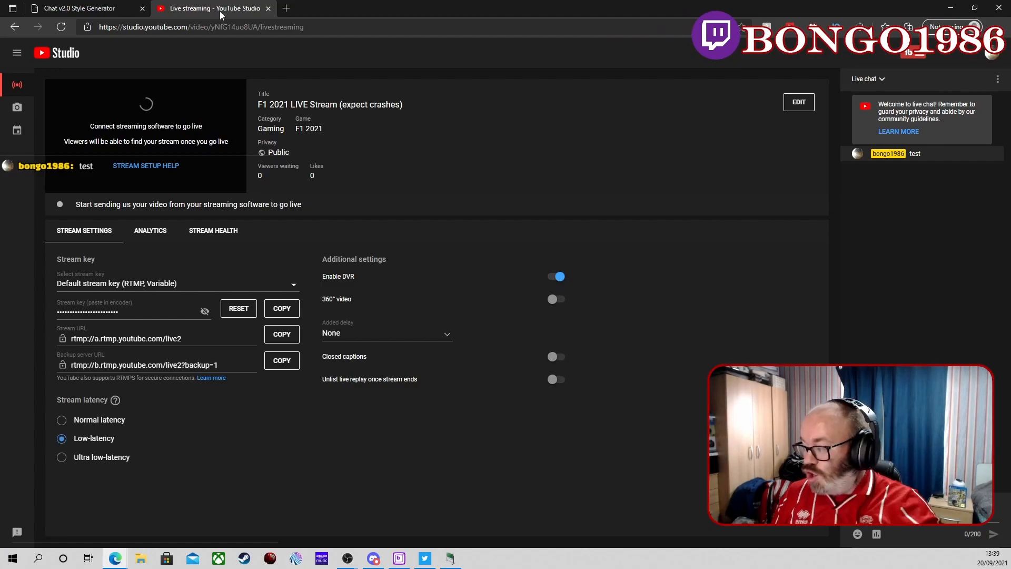
click(997, 82)
click(951, 119)
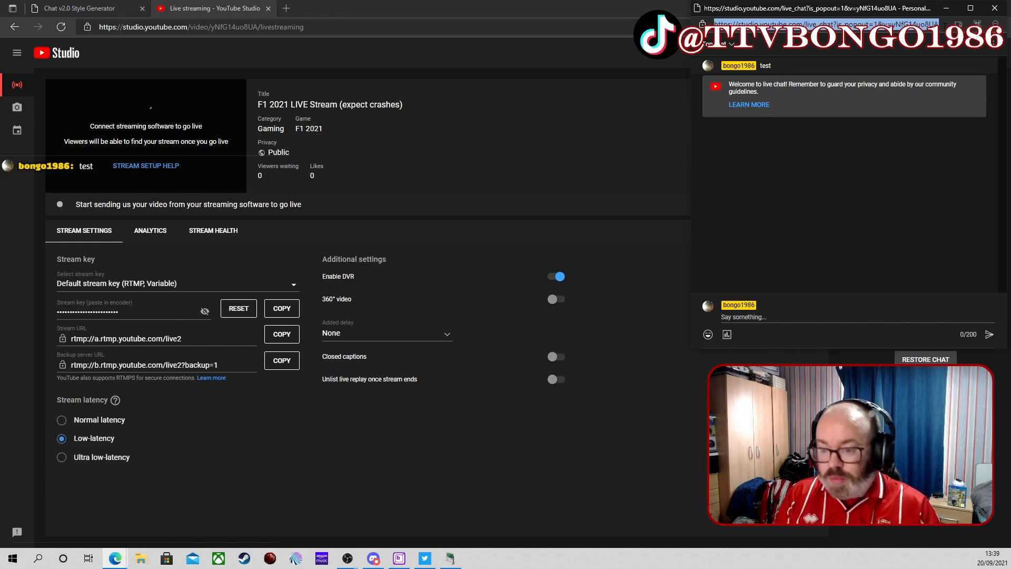
click(994, 9)
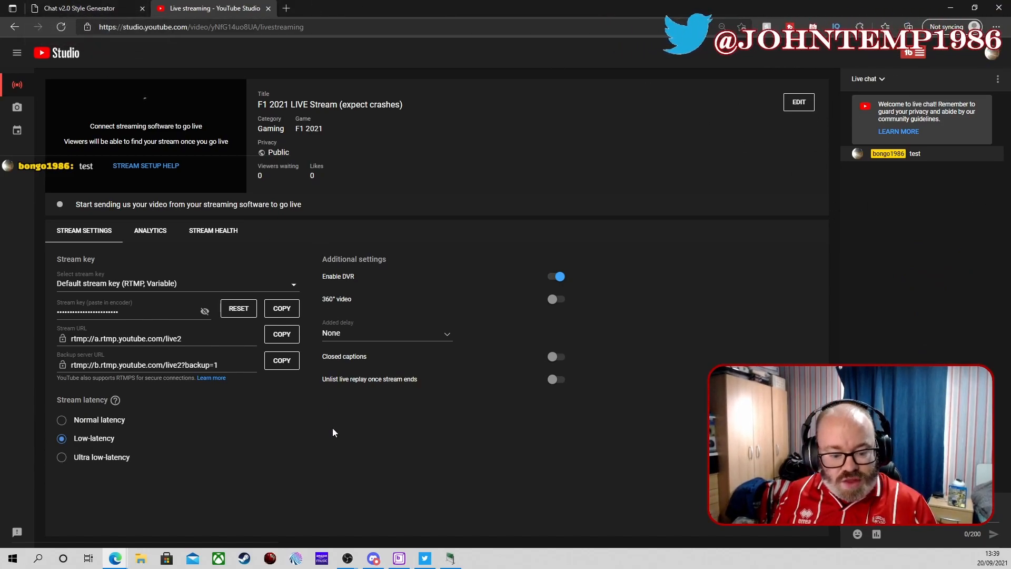
Switch to OBS and make the lowercase "yt chat" browser source visible, leaving the "YT chat" source hidden.
click(348, 558)
mouse_move(388, 528)
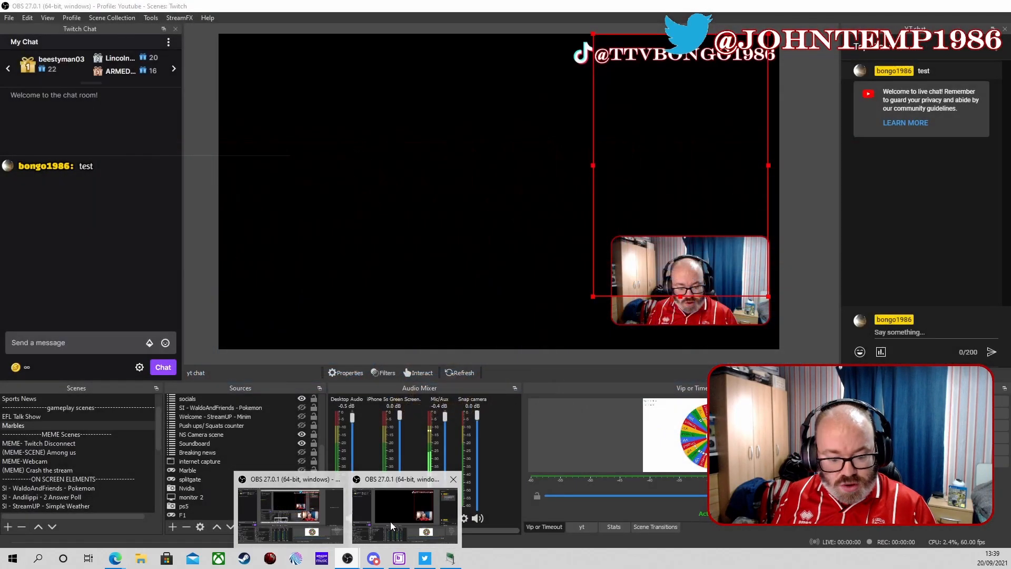
click(391, 521)
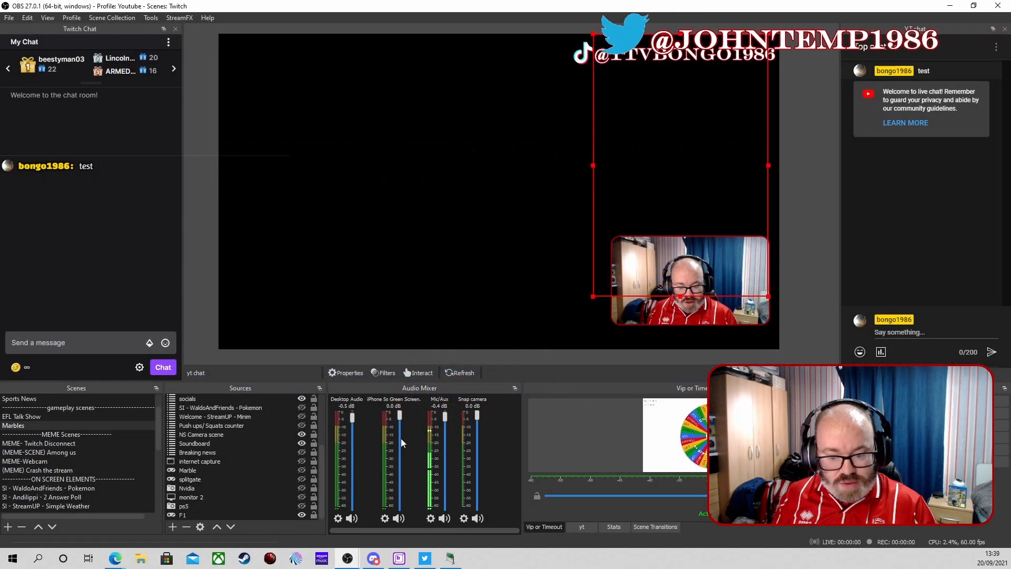
click(544, 188)
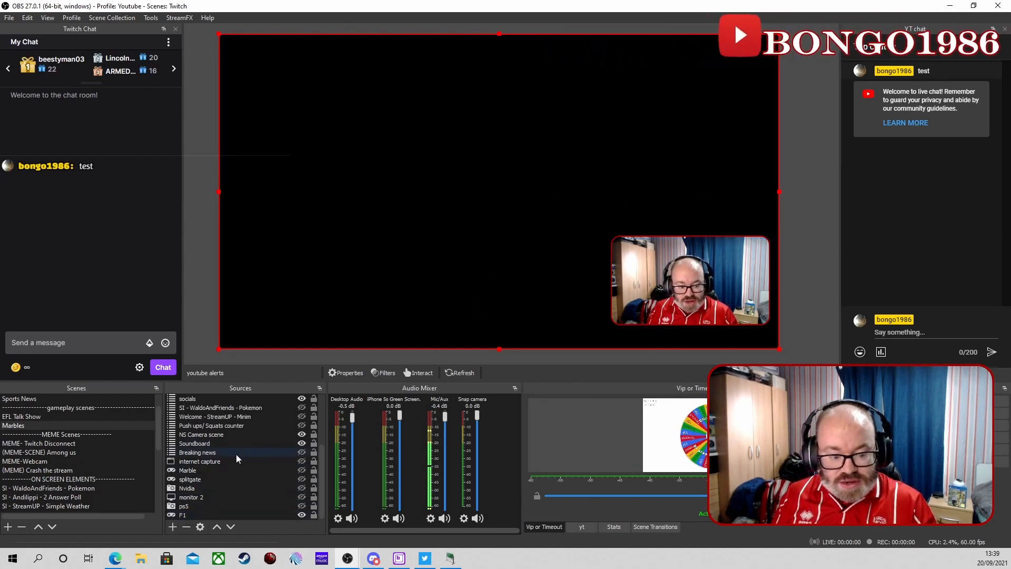
scroll(227, 466, up, 3)
click(209, 407)
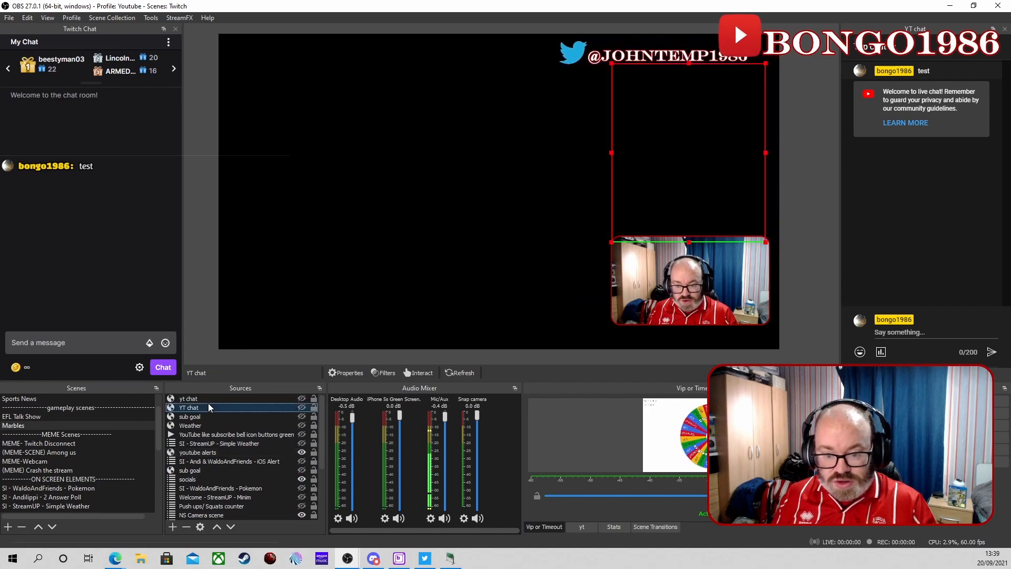
click(301, 408)
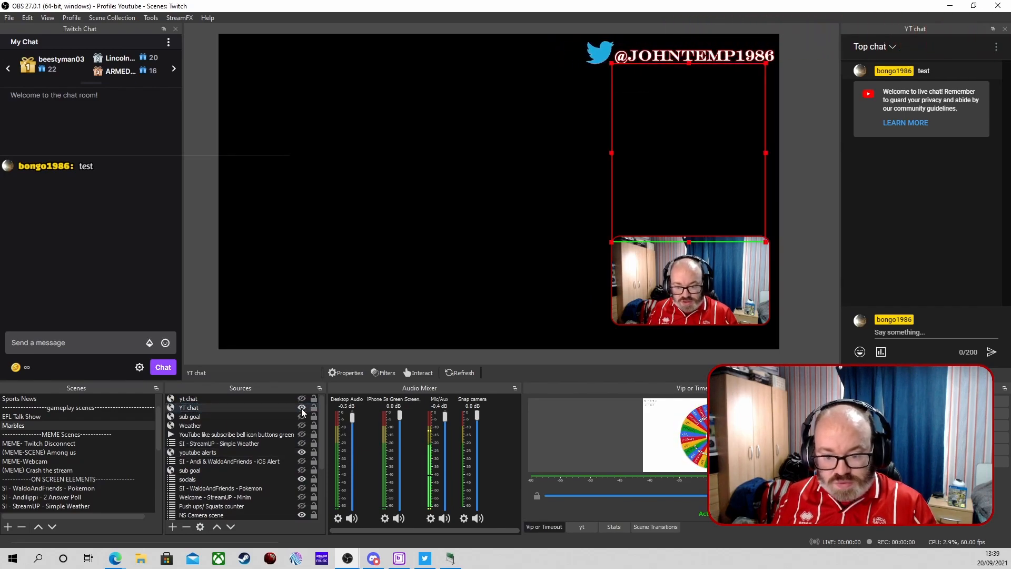
click(302, 408)
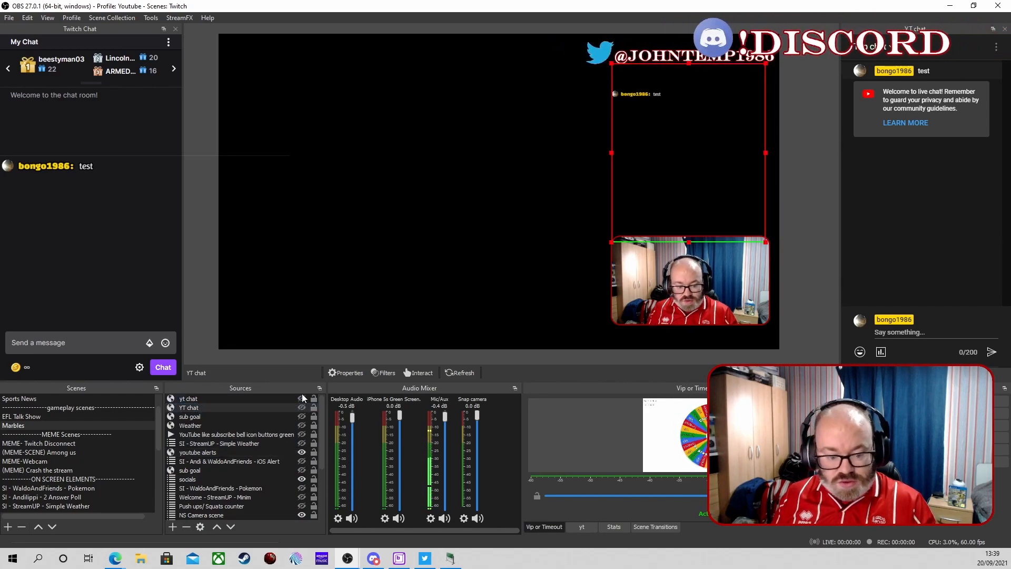
click(302, 398)
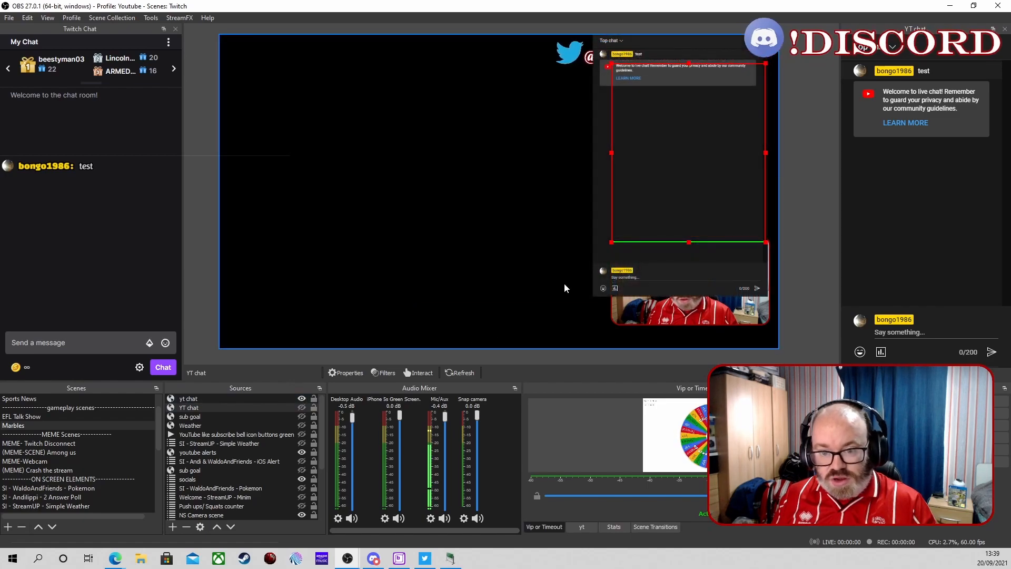
Move the yt chat overlay to the left side of the canvas and review its URL, size and custom CSS properties.
click(699, 310)
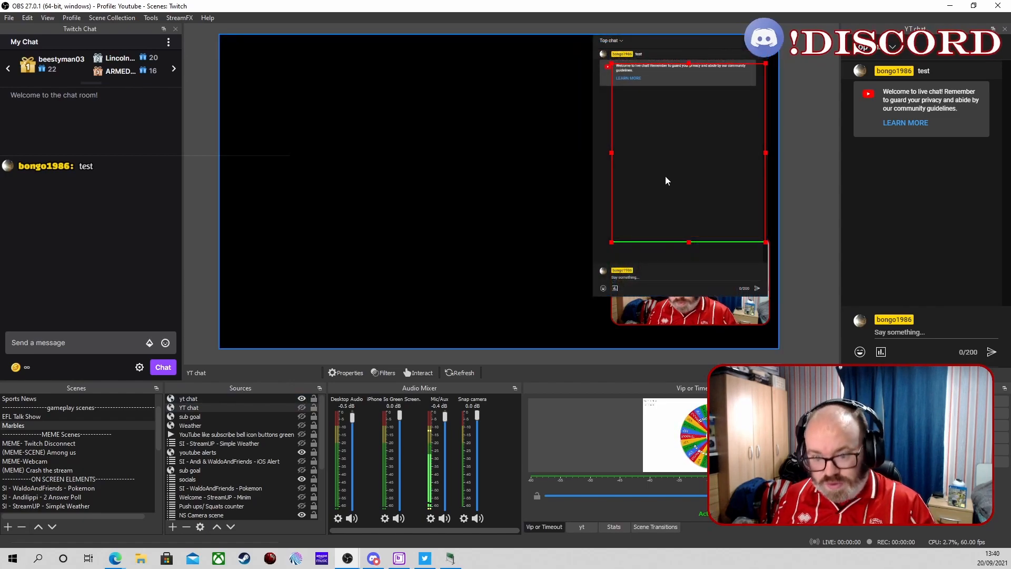
drag(606, 245, 251, 255)
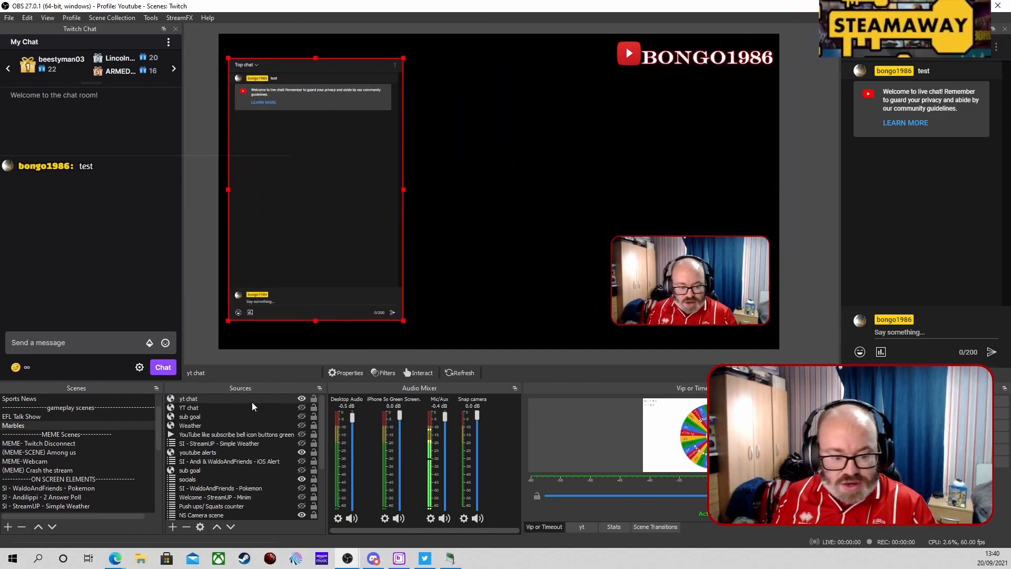
click(355, 374)
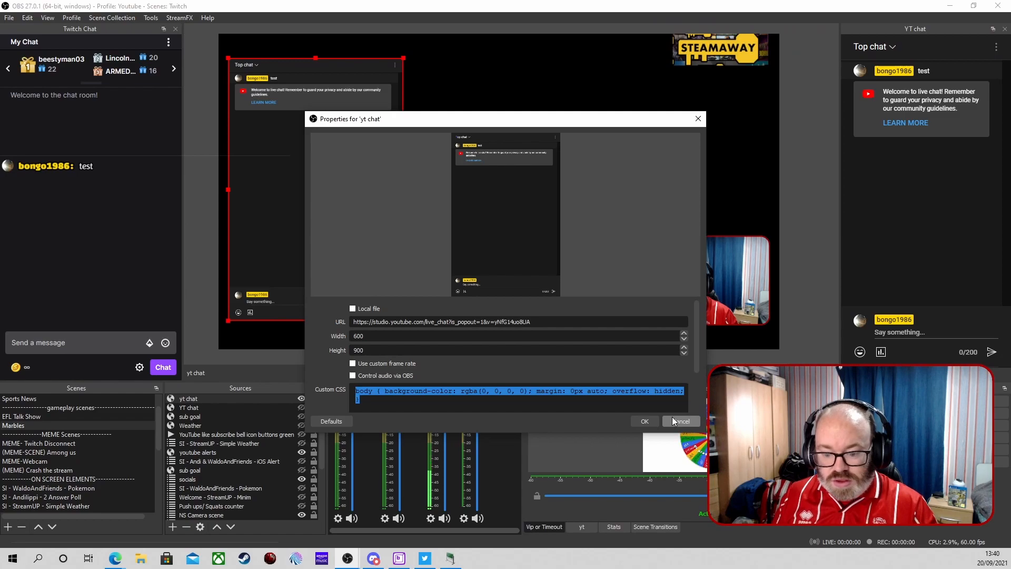
click(653, 422)
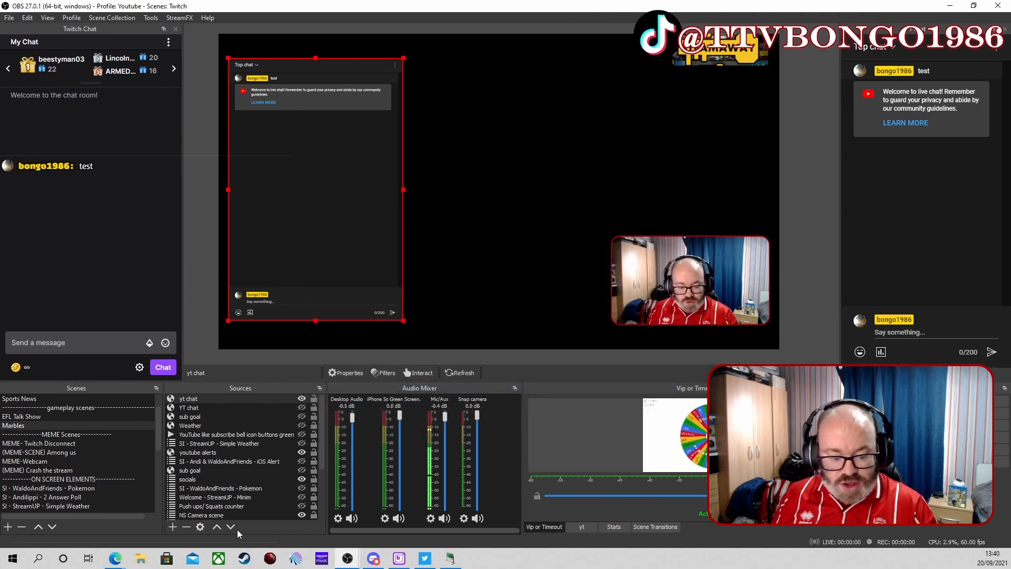
Switch to the Chat v2.0 Style Generator page in the browser and copy its entire generated CSS.
mouse_move(121, 559)
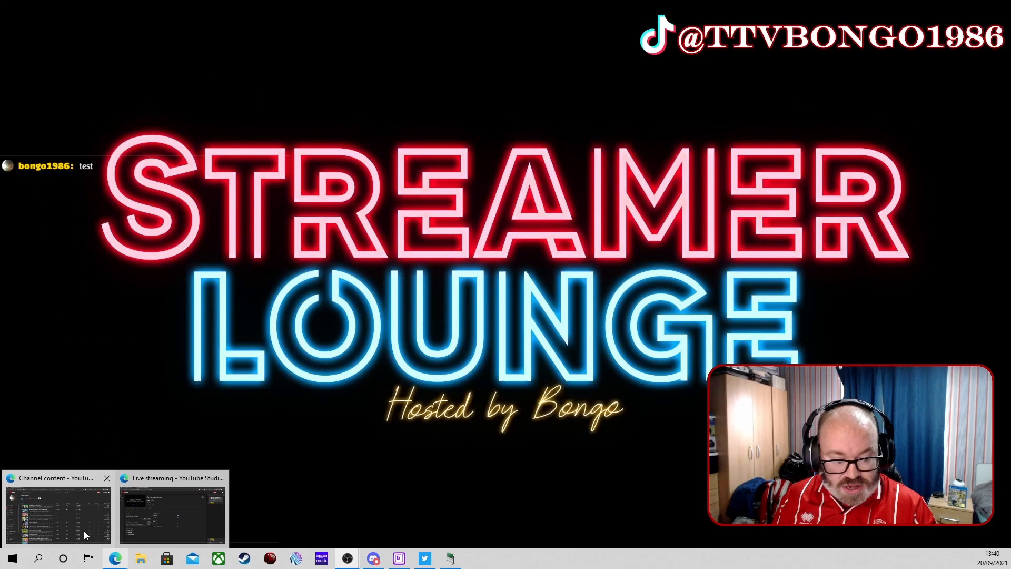
click(158, 527)
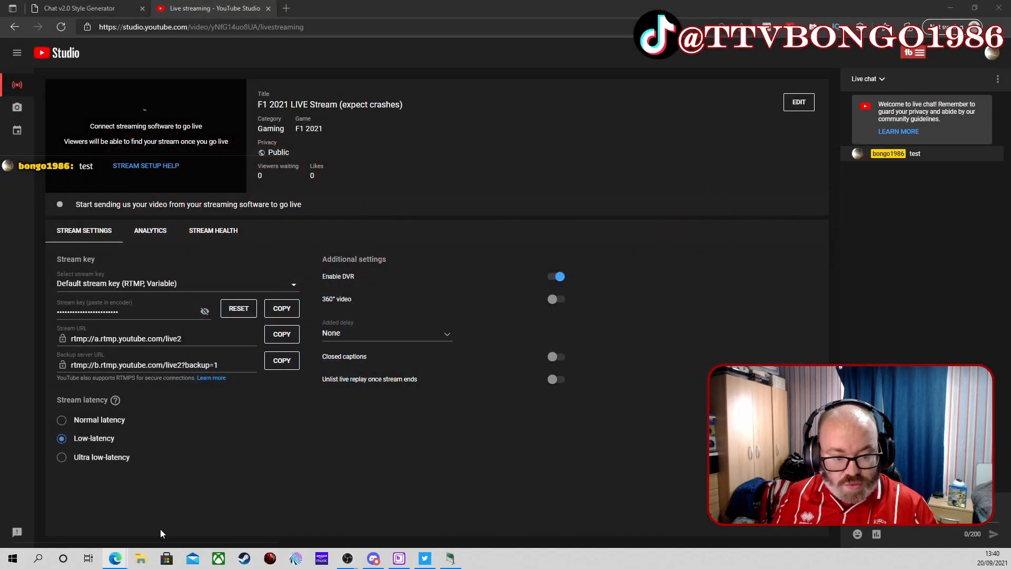
click(79, 8)
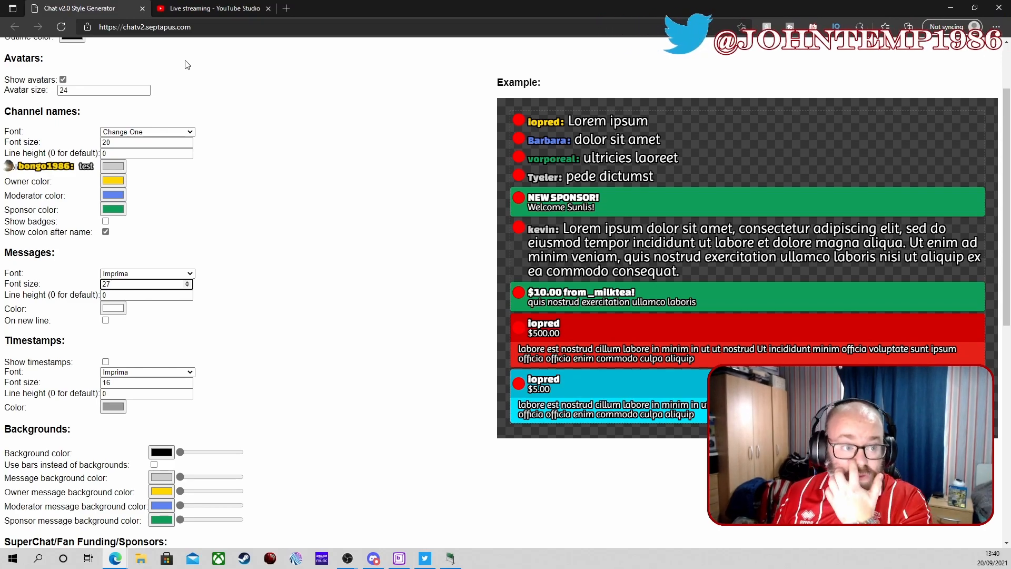
scroll(238, 81, up, 2)
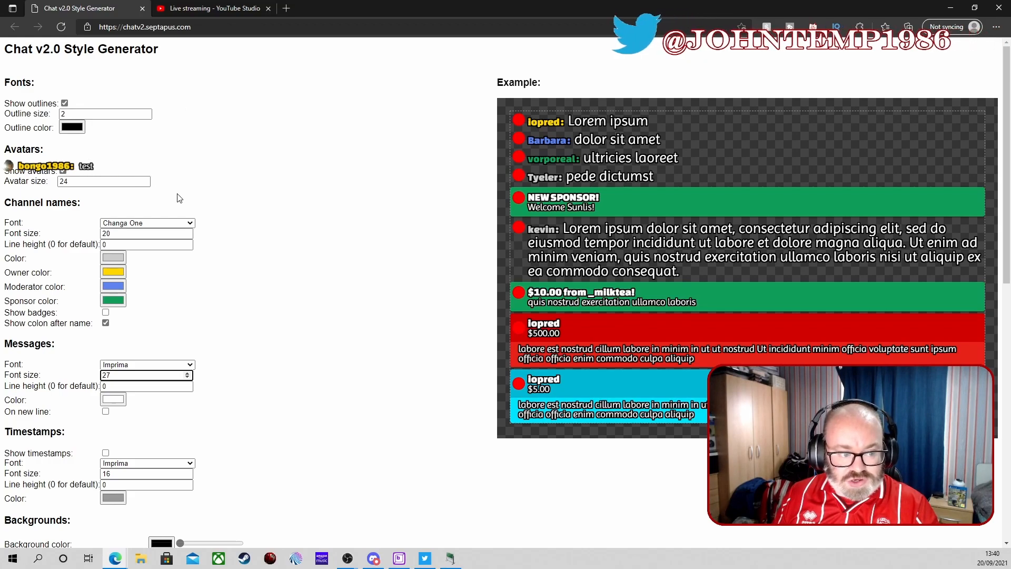
scroll(180, 199, down, 2)
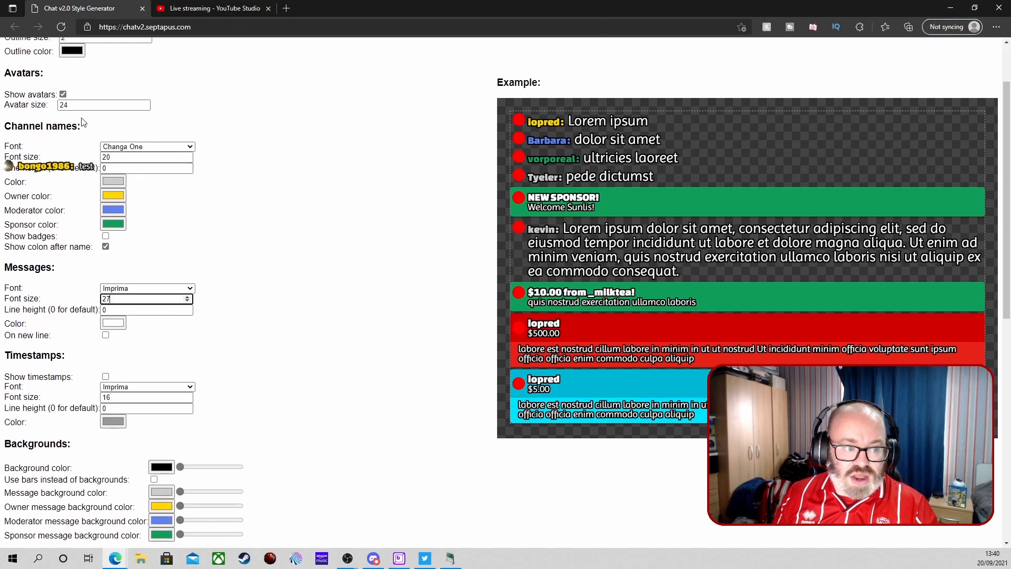
scroll(176, 165, down, 10)
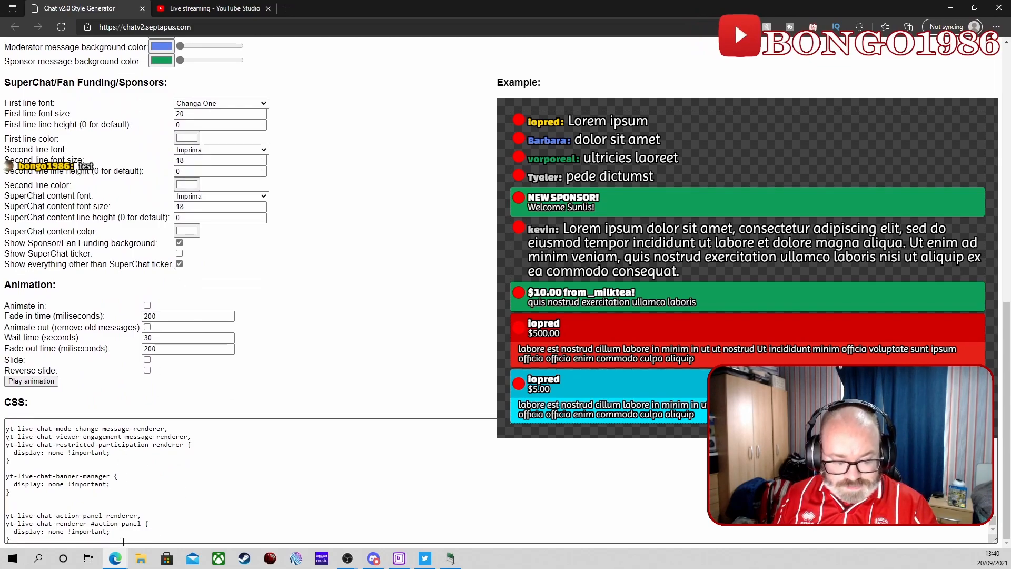
drag(123, 541, 3, 422)
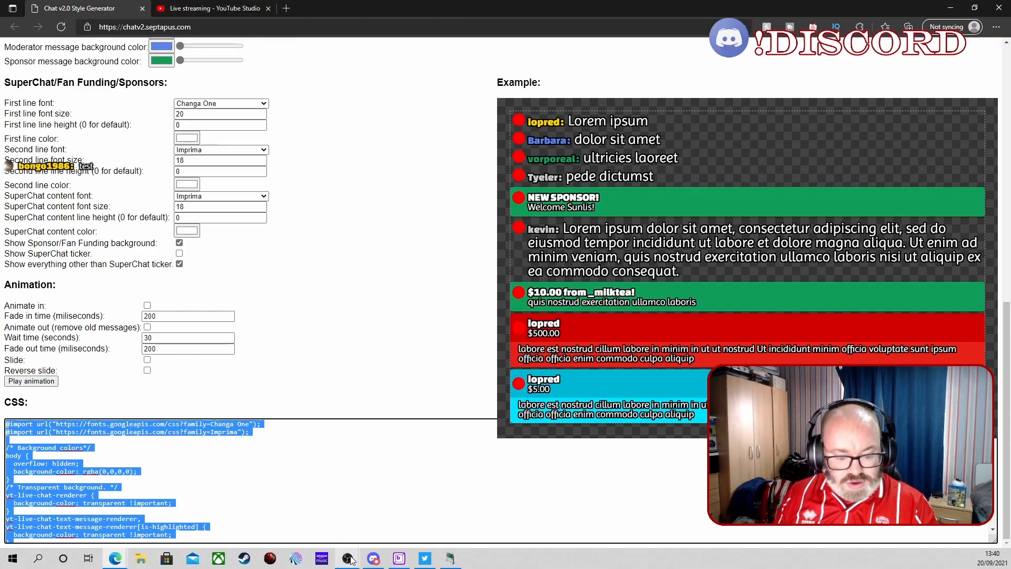
Switch to OBS and replace the yt chat source's custom CSS with the CSS copied from the style generator.
mouse_move(347, 557)
click(336, 533)
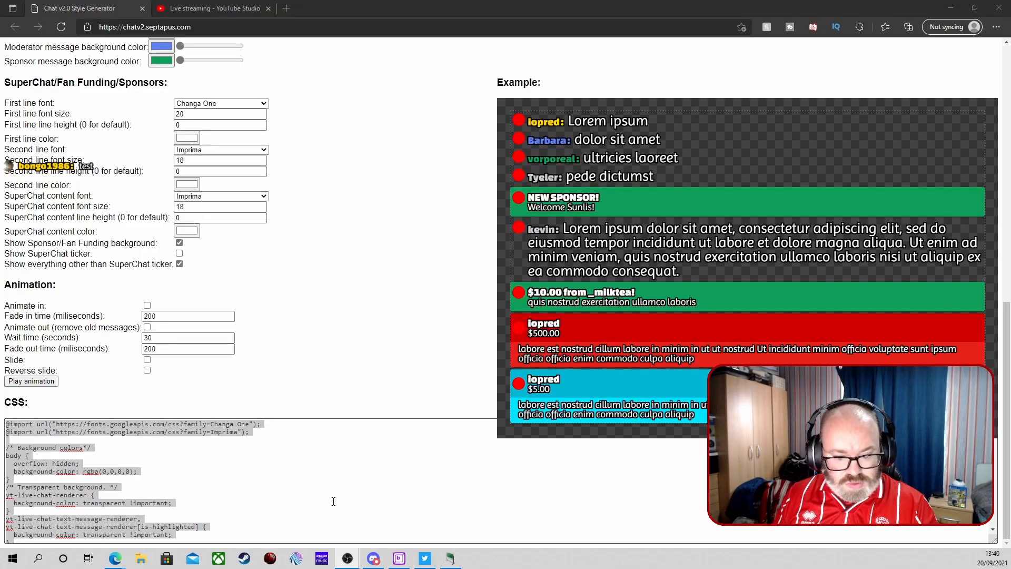
click(382, 527)
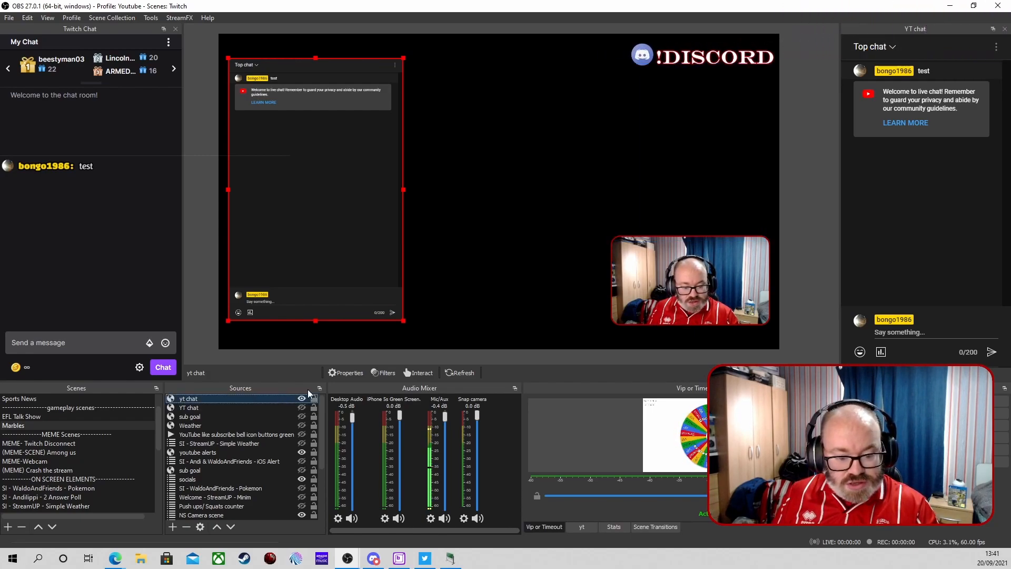
click(337, 374)
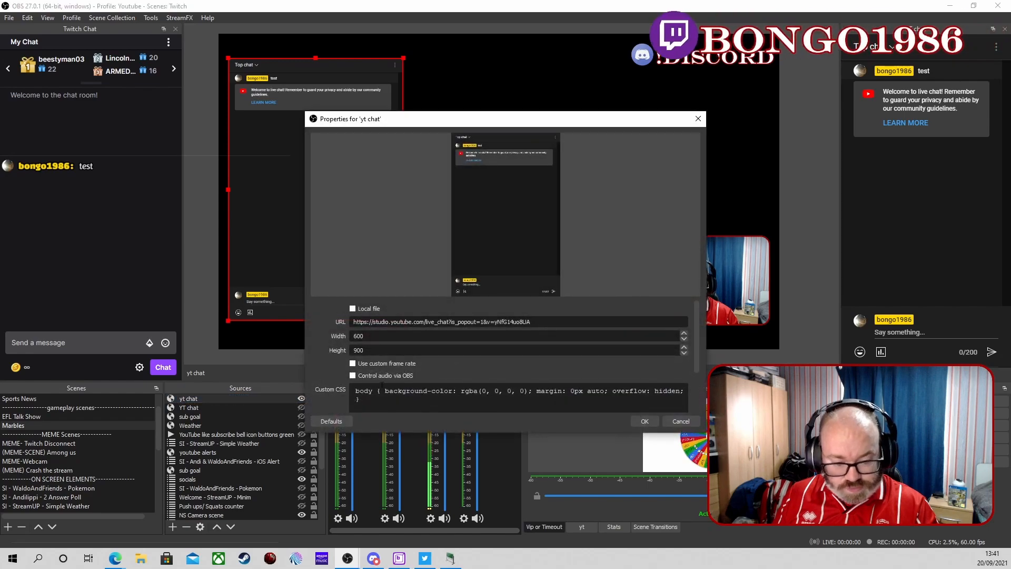
key(ctrl+a)
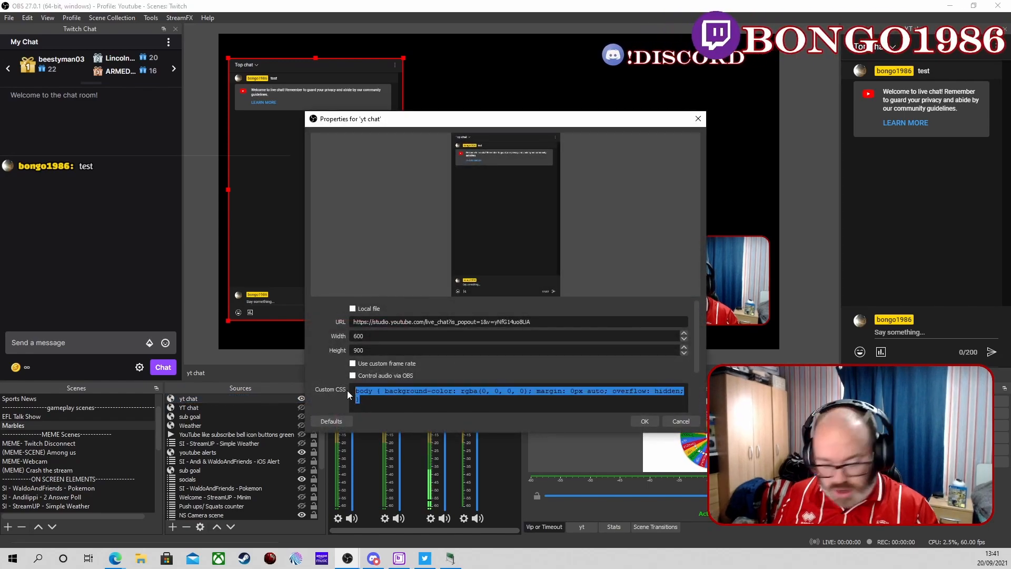
key(BackSpace)
key(ctrl+v)
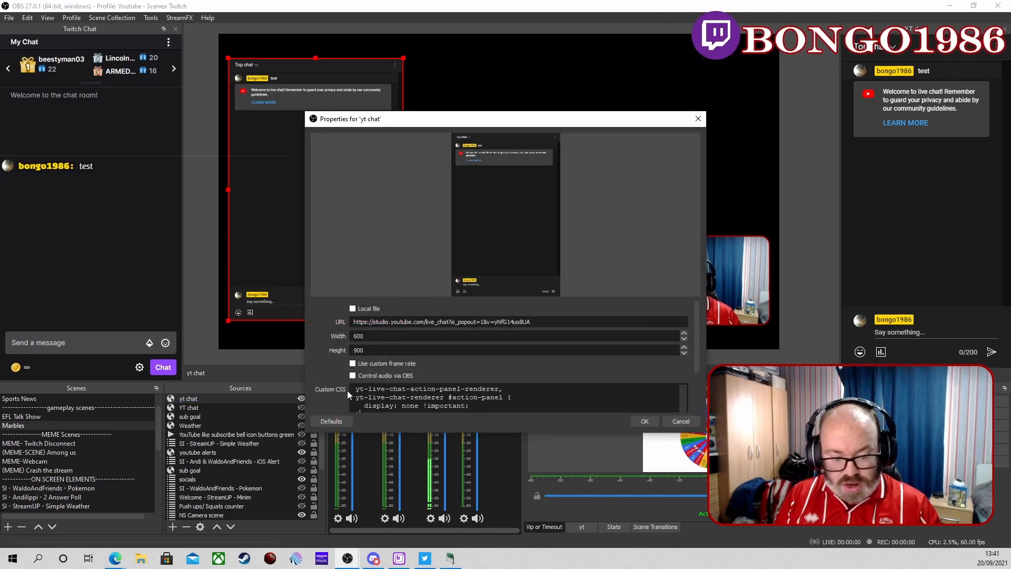
click(653, 422)
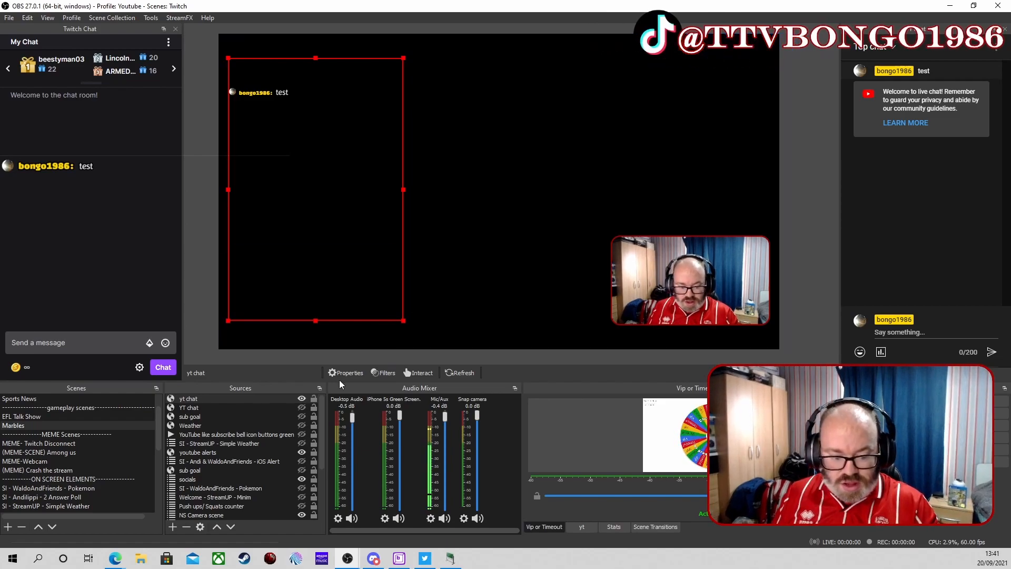
Add a new Colour Source to the scene with its default name and colour.
click(173, 526)
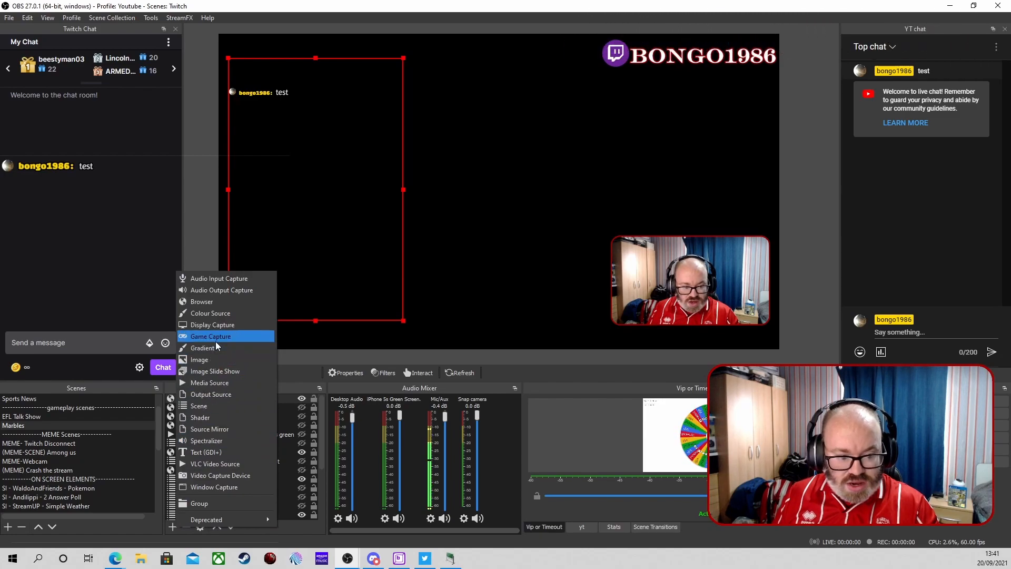
click(219, 314)
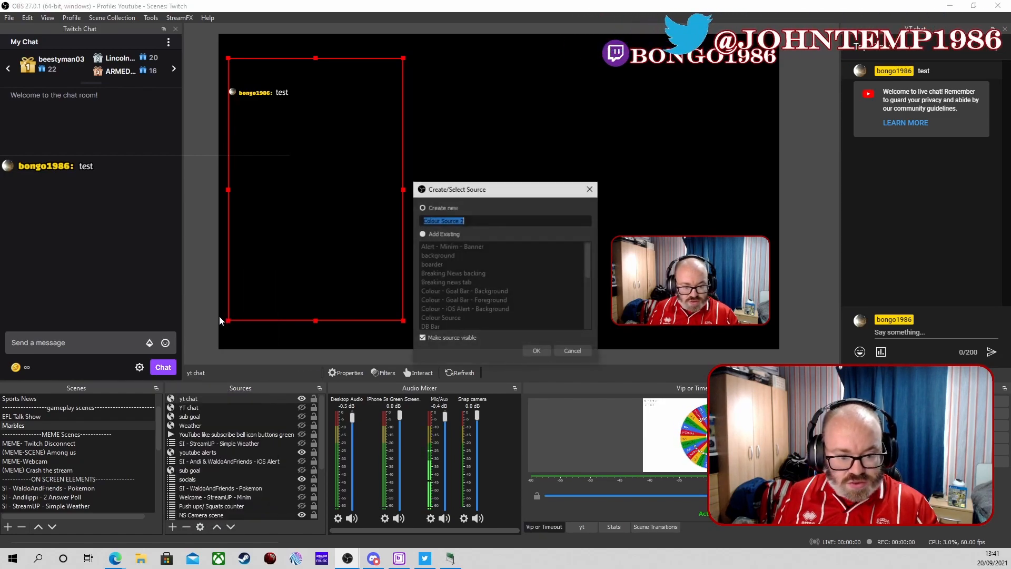
click(538, 351)
click(645, 421)
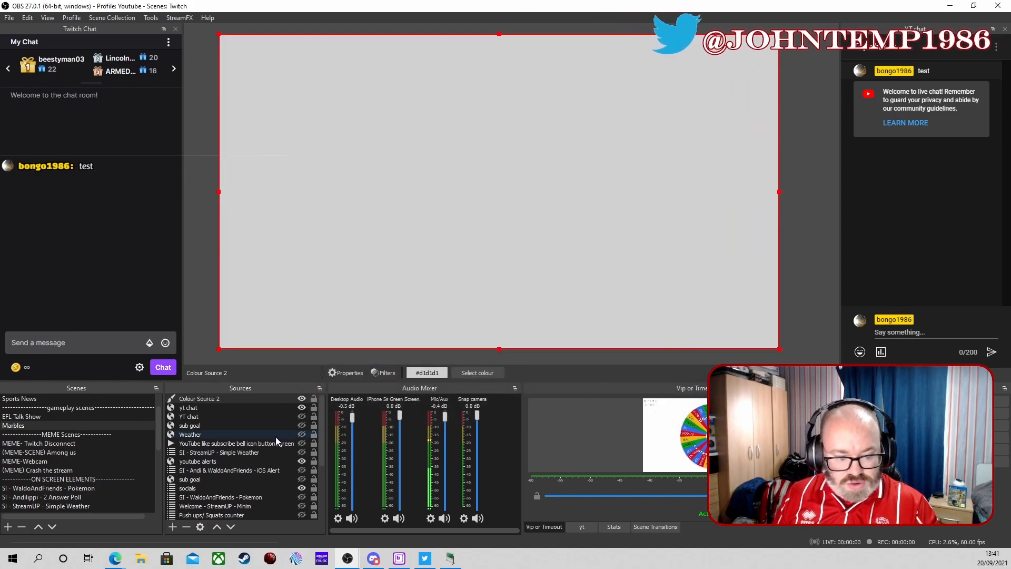
Move the new colour source down the source order until it sits beneath the chat overlay, socials and camera sources.
click(235, 529)
click(235, 529)
click(235, 529)
click(235, 529)
click(235, 528)
click(235, 529)
click(235, 529)
click(233, 529)
click(233, 528)
click(233, 529)
click(233, 529)
click(232, 528)
click(233, 529)
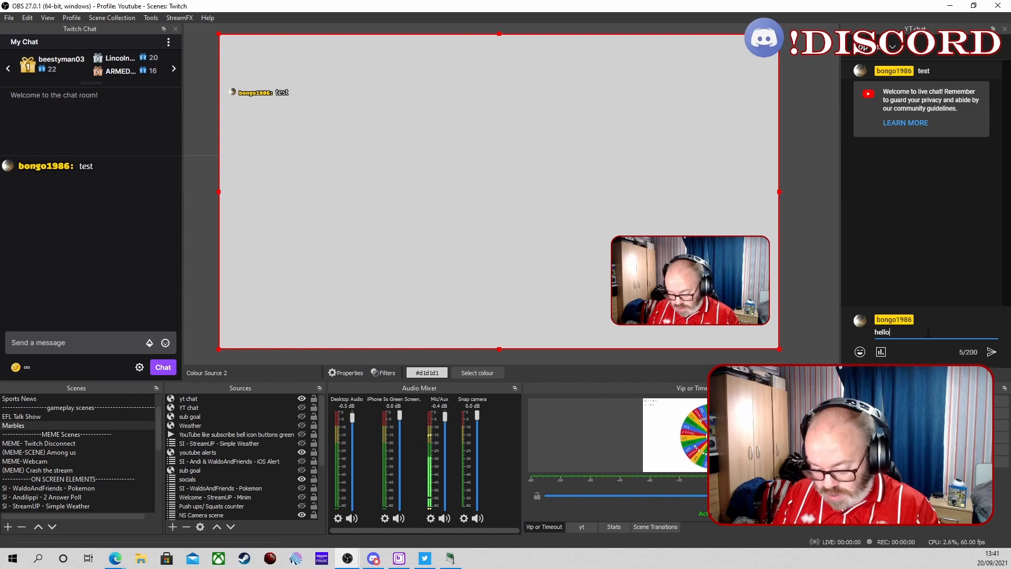
Send the message "hello" in the YouTube live chat to test the styled overlay.
key(Return)
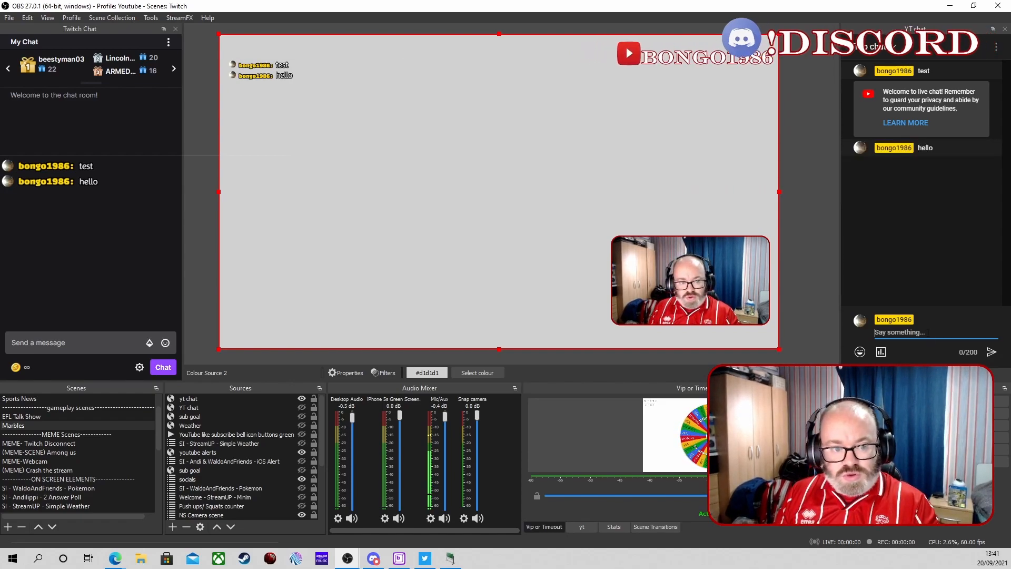